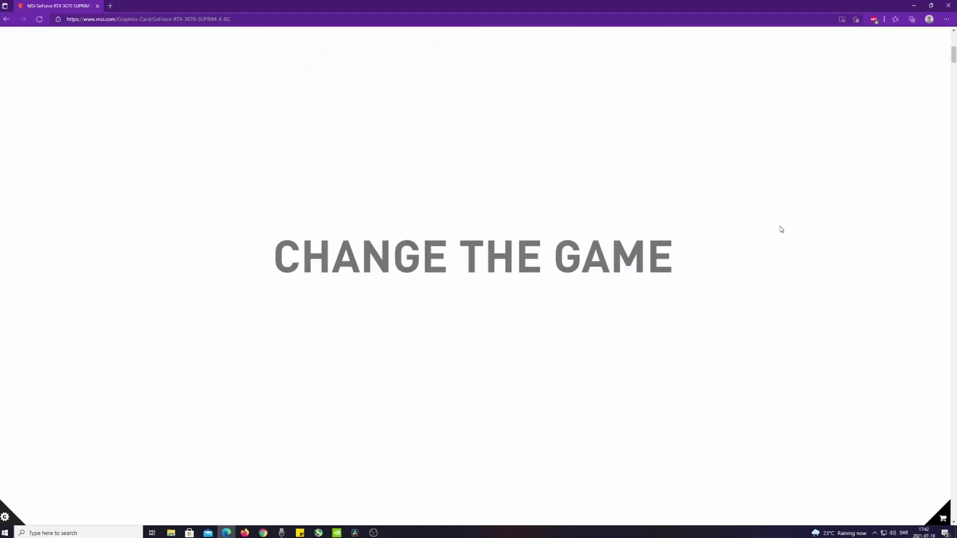
{"action": "scroll", "coordinate": [781, 230], "scroll_direction": "down", "scroll_amount": 5}
{"action": "scroll", "coordinate": [782, 229], "scroll_direction": "down", "scroll_amount": 5}
{"action": "scroll", "coordinate": [781, 230], "scroll_direction": "down", "scroll_amount": 3}
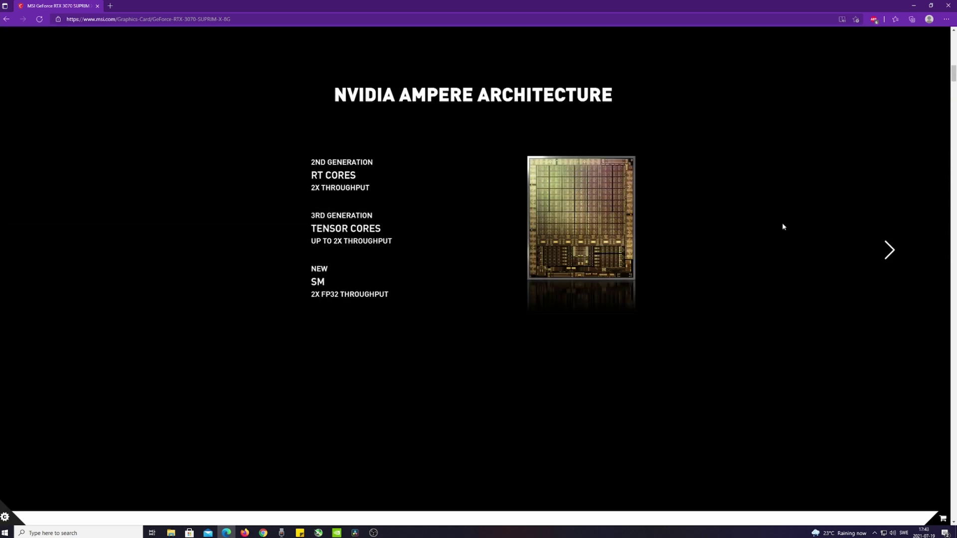
{"action": "scroll", "coordinate": [782, 222], "scroll_direction": "down", "scroll_amount": 5}
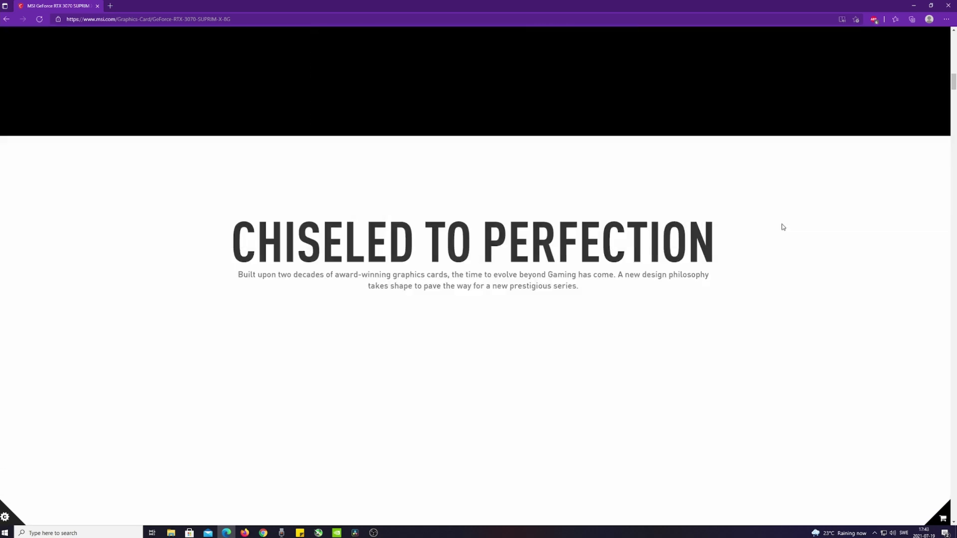
{"action": "scroll", "coordinate": [782, 222], "scroll_direction": "down", "scroll_amount": 4}
{"action": "scroll", "coordinate": [783, 222], "scroll_direction": "down", "scroll_amount": 3}
{"action": "scroll", "coordinate": [782, 222], "scroll_direction": "down", "scroll_amount": 1}
{"action": "scroll", "coordinate": [782, 227], "scroll_direction": "up", "scroll_amount": 3}
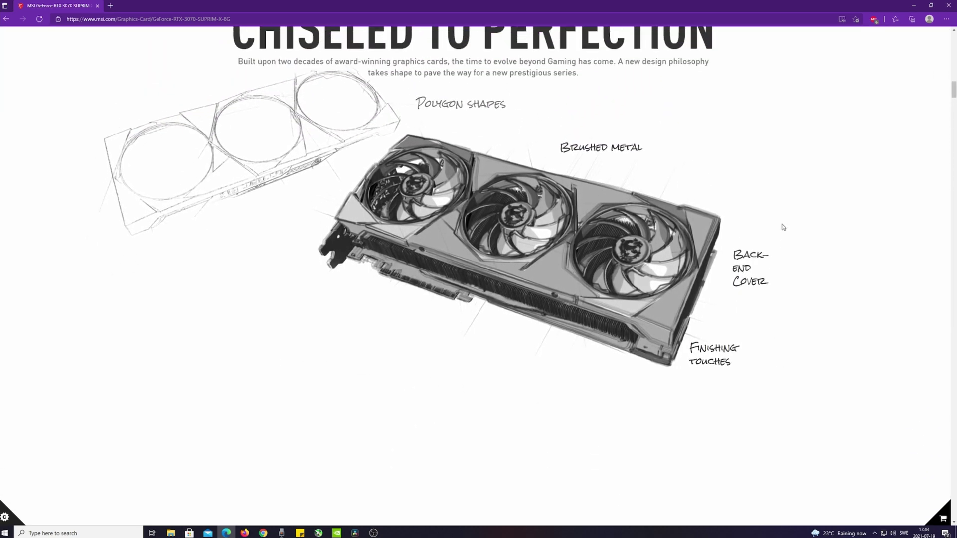
{"action": "scroll", "coordinate": [782, 226], "scroll_direction": "up", "scroll_amount": 2}
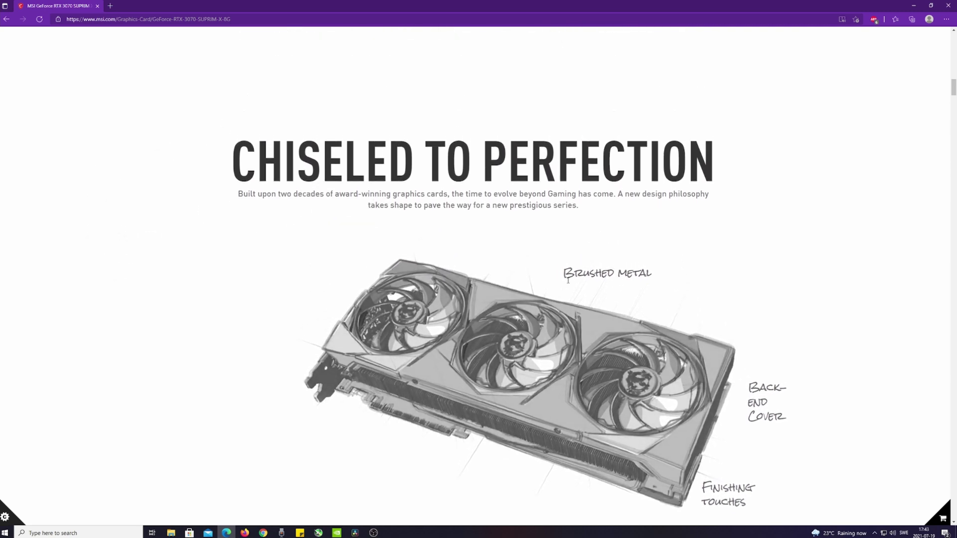
{"action": "scroll", "coordinate": [595, 298], "scroll_direction": "down", "scroll_amount": 2}
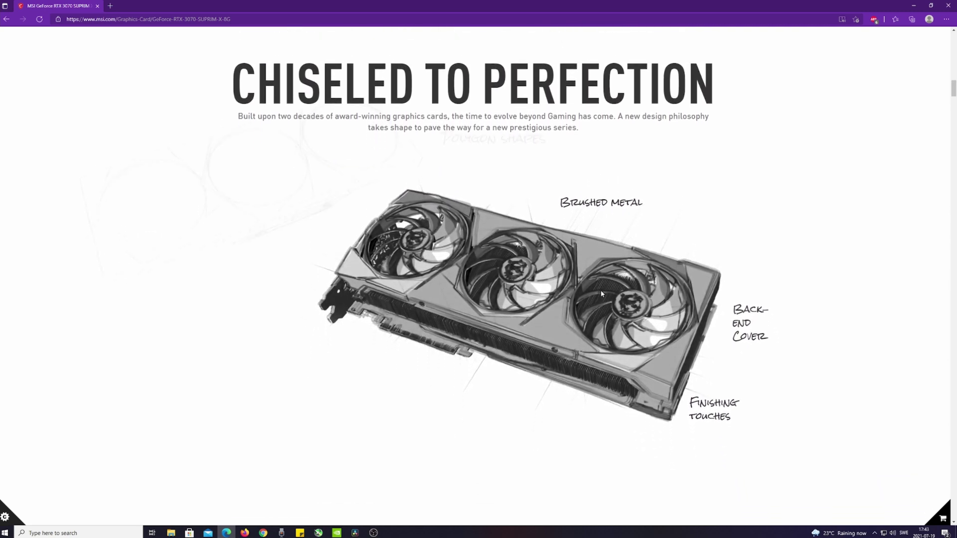
{"action": "scroll", "coordinate": [600, 290], "scroll_direction": "down", "scroll_amount": 2}
{"action": "scroll", "coordinate": [600, 290], "scroll_direction": "down", "scroll_amount": 1}
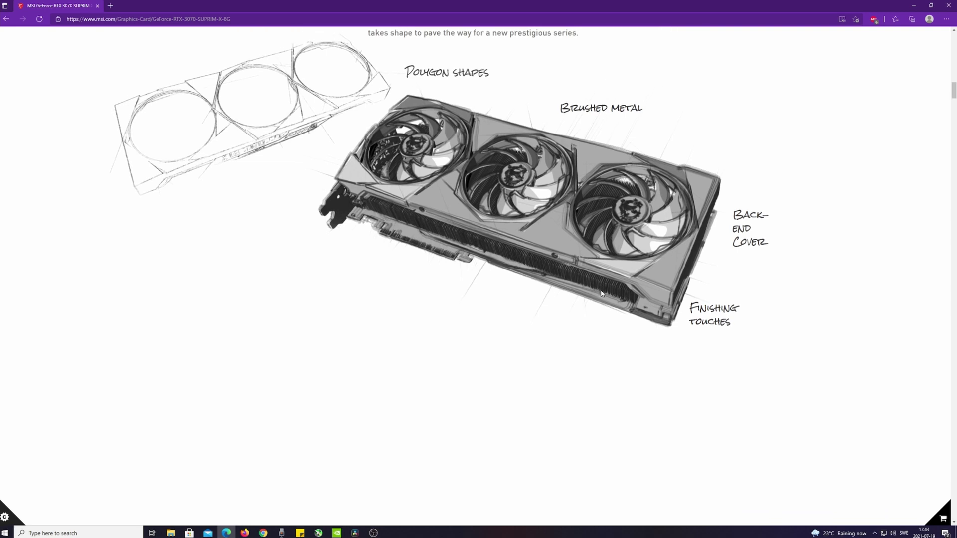
{"action": "scroll", "coordinate": [601, 293], "scroll_direction": "down", "scroll_amount": 1}
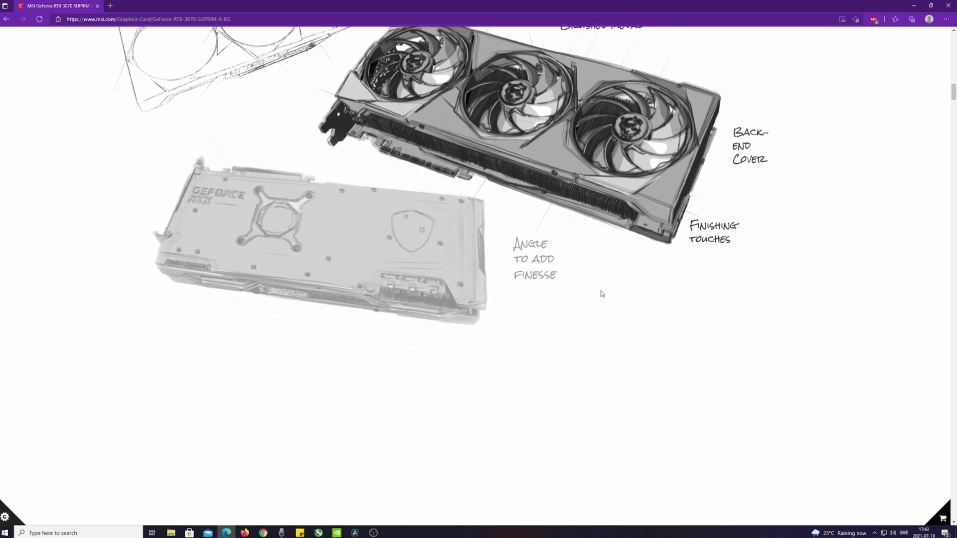
{"action": "scroll", "coordinate": [602, 294], "scroll_direction": "down", "scroll_amount": 2}
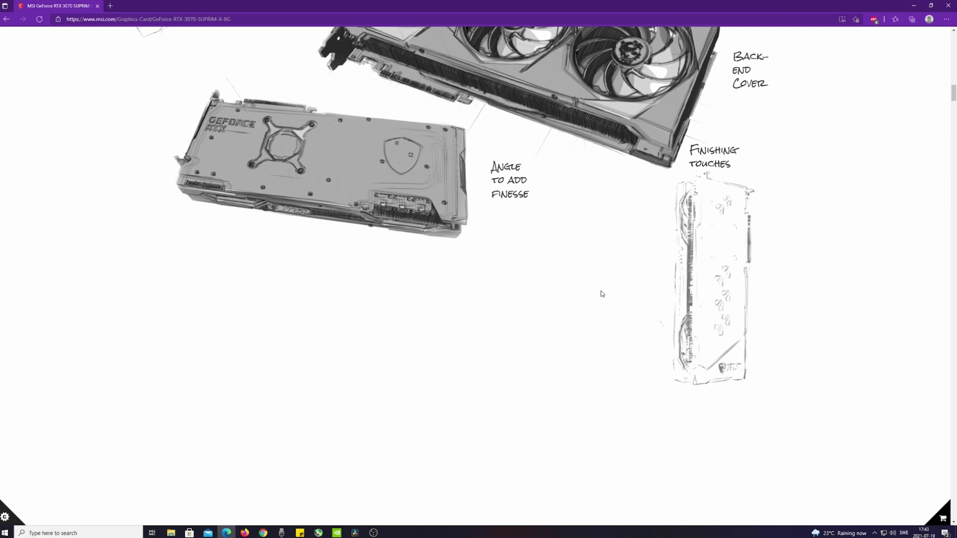
{"action": "scroll", "coordinate": [602, 294], "scroll_direction": "down", "scroll_amount": 3}
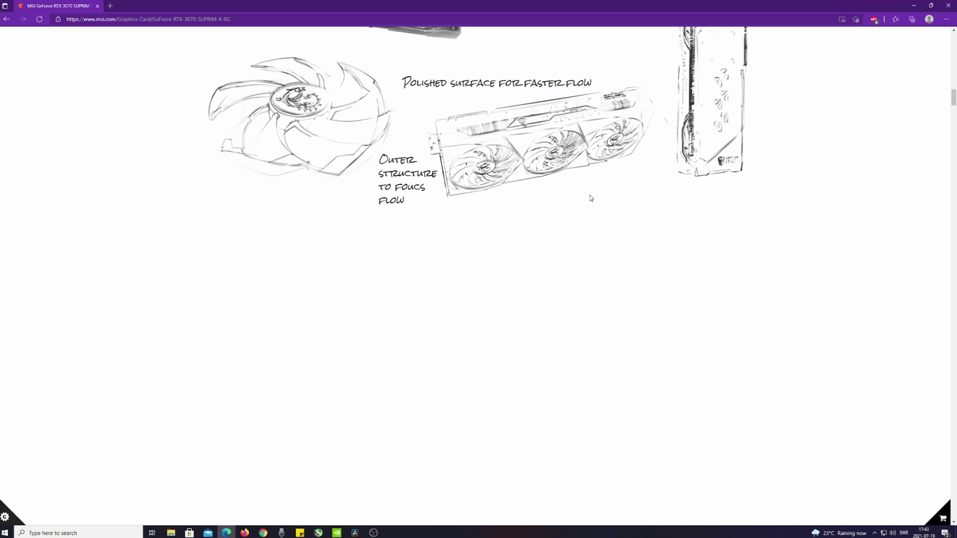
{"action": "scroll", "coordinate": [590, 197], "scroll_direction": "down", "scroll_amount": 4}
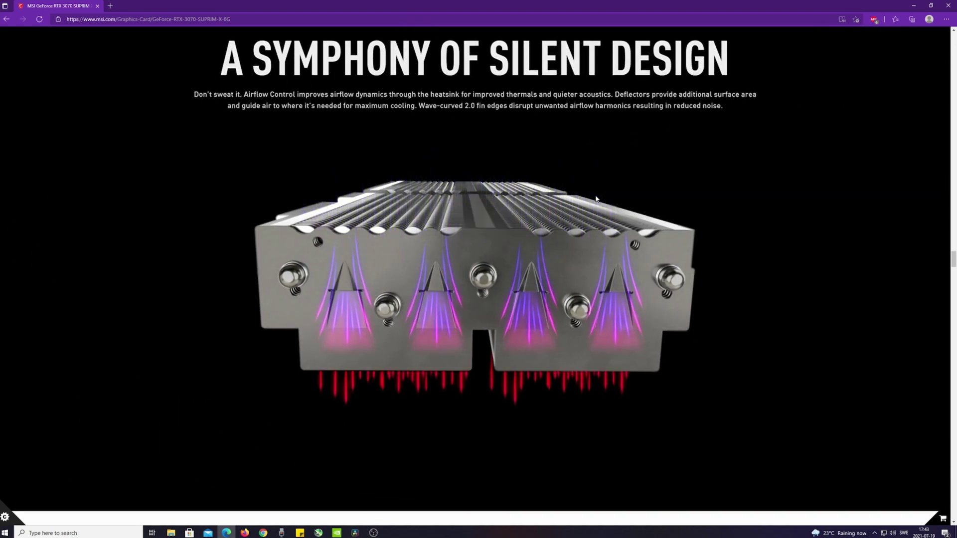
{"action": "scroll", "coordinate": [598, 210], "scroll_direction": "down", "scroll_amount": 5}
{"action": "scroll", "coordinate": [602, 215], "scroll_direction": "down", "scroll_amount": 5}
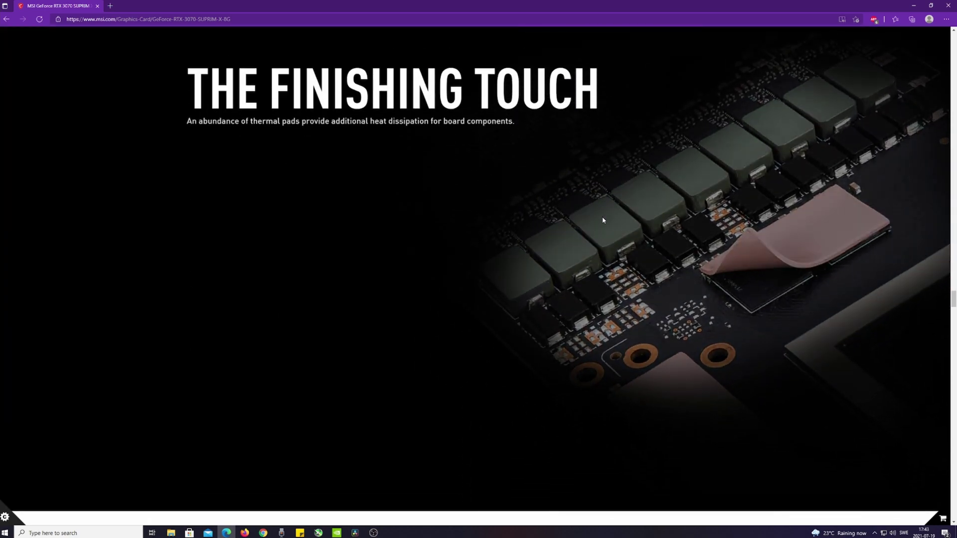
{"action": "scroll", "coordinate": [603, 220], "scroll_direction": "down", "scroll_amount": 5}
{"action": "scroll", "coordinate": [603, 220], "scroll_direction": "down", "scroll_amount": 3}
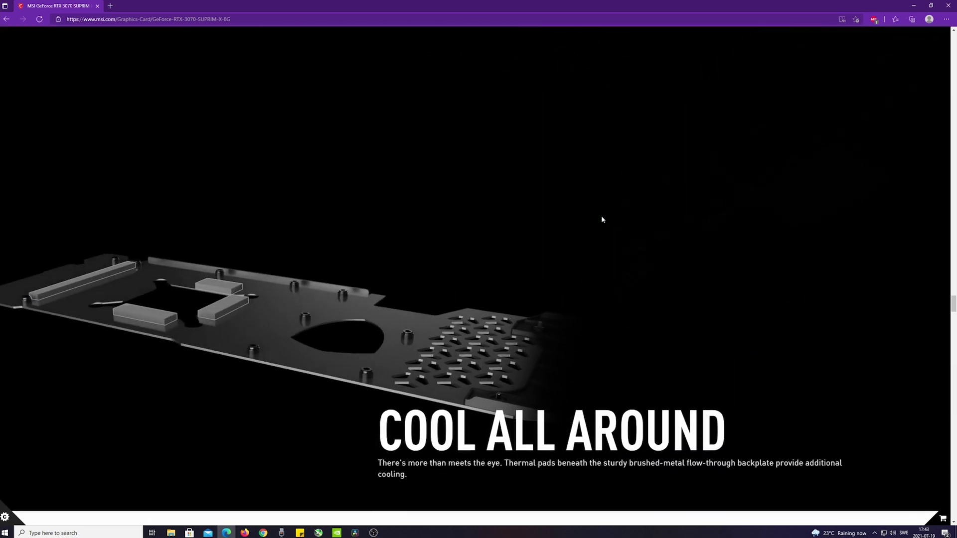
{"action": "scroll", "coordinate": [601, 215], "scroll_direction": "down", "scroll_amount": 3}
{"action": "scroll", "coordinate": [601, 215], "scroll_direction": "down", "scroll_amount": 5}
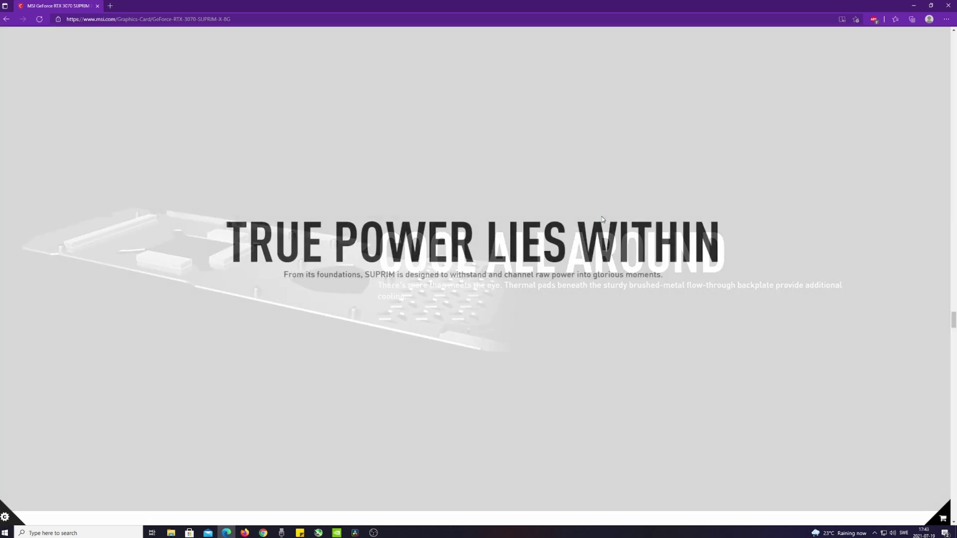
{"action": "scroll", "coordinate": [602, 217], "scroll_direction": "down", "scroll_amount": 5}
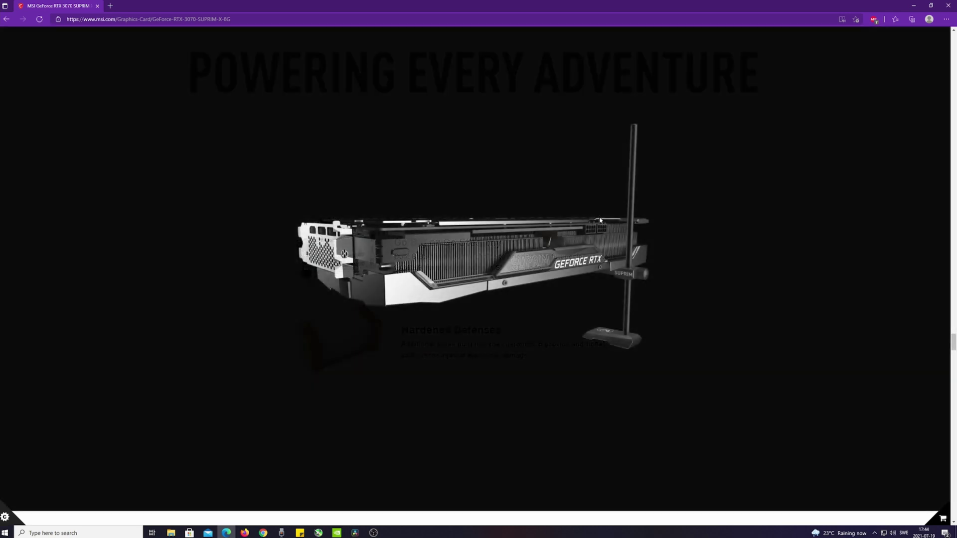
{"action": "scroll", "coordinate": [600, 216], "scroll_direction": "down", "scroll_amount": 5}
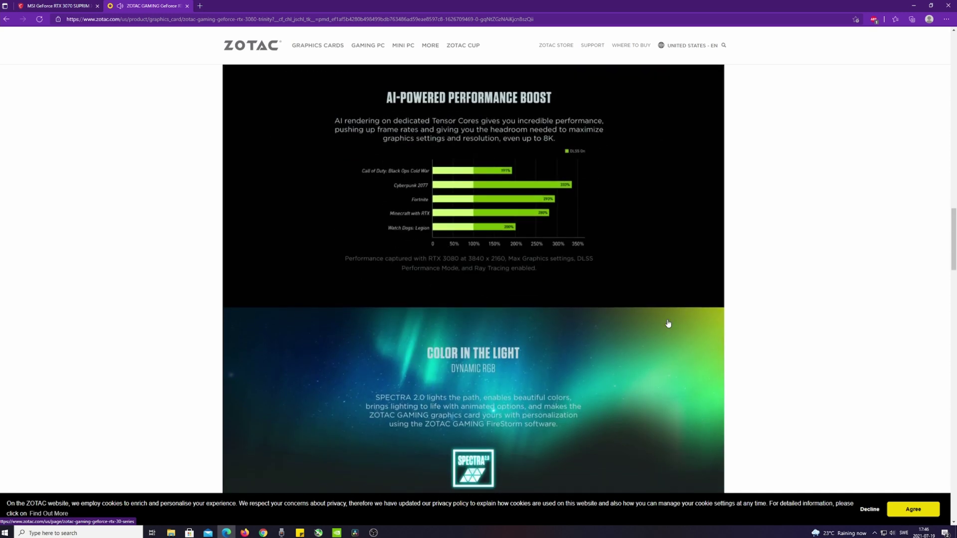
{"action": "scroll", "coordinate": [669, 323], "scroll_direction": "down", "scroll_amount": 5}
{"action": "scroll", "coordinate": [669, 323], "scroll_direction": "down", "scroll_amount": 5}
{"action": "scroll", "coordinate": [668, 324], "scroll_direction": "down", "scroll_amount": 3}
{"action": "scroll", "coordinate": [668, 319], "scroll_direction": "down", "scroll_amount": 2}
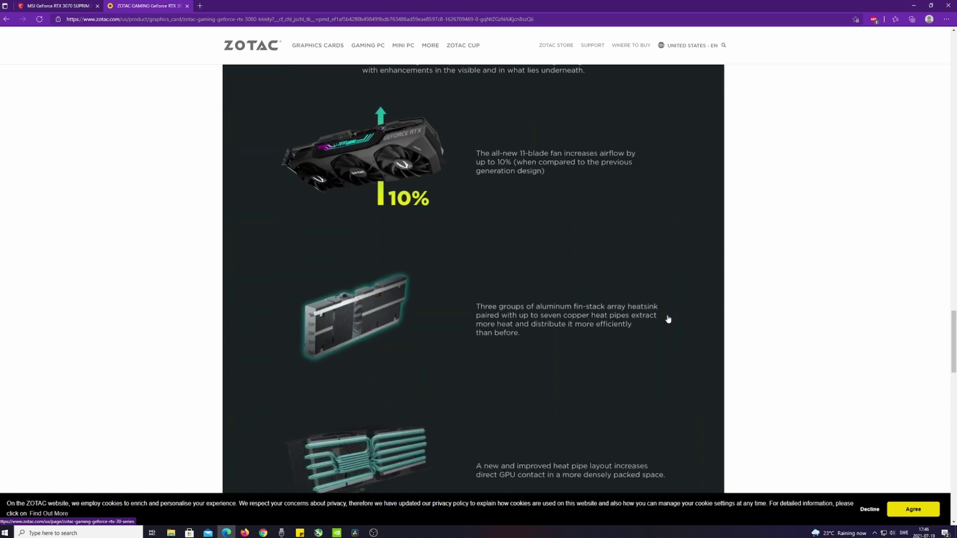
{"action": "scroll", "coordinate": [669, 320], "scroll_direction": "down", "scroll_amount": 3}
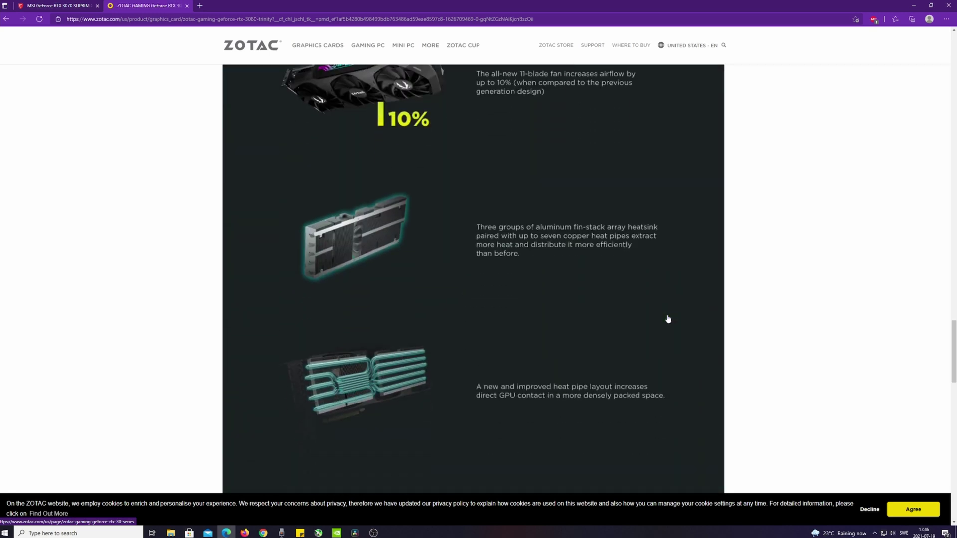
{"action": "scroll", "coordinate": [669, 319], "scroll_direction": "down", "scroll_amount": 3}
{"action": "scroll", "coordinate": [668, 320], "scroll_direction": "down", "scroll_amount": 4}
{"action": "scroll", "coordinate": [669, 319], "scroll_direction": "down", "scroll_amount": 2}
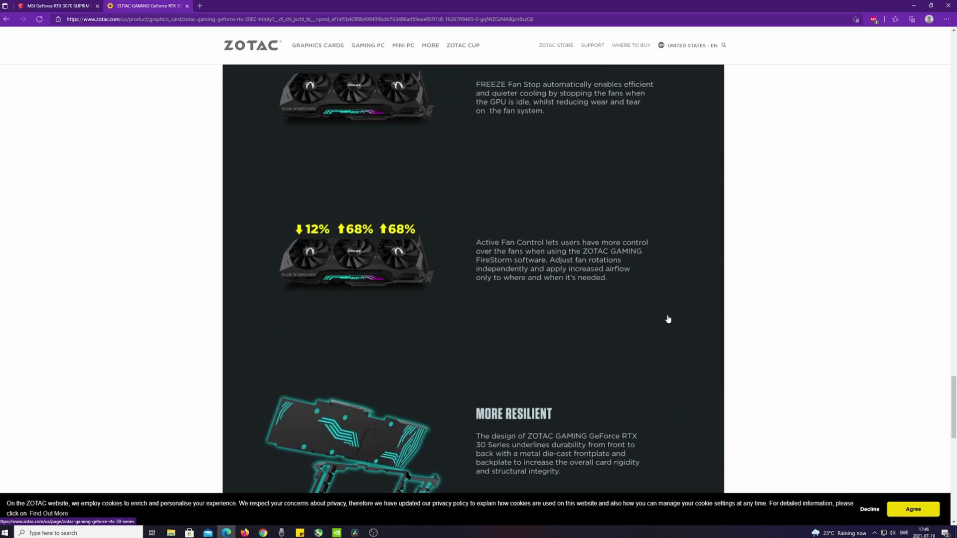
{"action": "scroll", "coordinate": [669, 319], "scroll_direction": "down", "scroll_amount": 5}
{"action": "scroll", "coordinate": [669, 319], "scroll_direction": "down", "scroll_amount": 5}
{"action": "scroll", "coordinate": [668, 319], "scroll_direction": "down", "scroll_amount": 4}
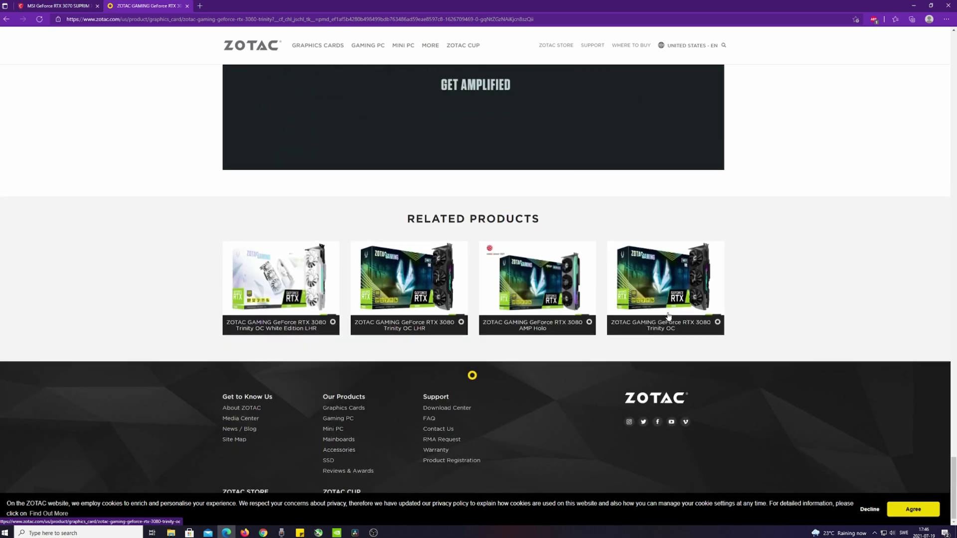
{"action": "scroll", "coordinate": [658, 314], "scroll_direction": "up", "scroll_amount": 10}
{"action": "scroll", "coordinate": [799, 162], "scroll_direction": "up", "scroll_amount": 8}
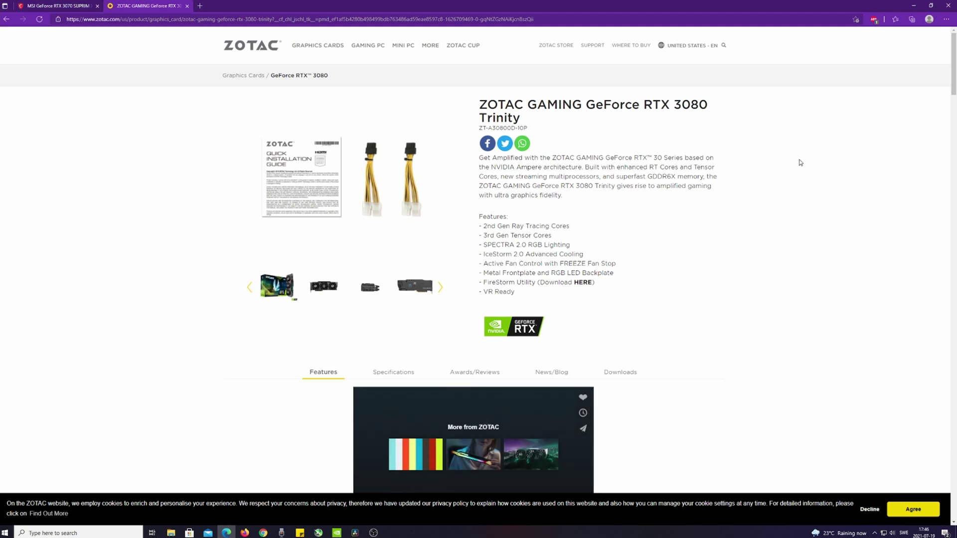
- Show the full specifications list for the ZOTAC GAMING GeForce RTX 3080 Trinity
{"action": "left_click", "coordinate": [392, 372]}
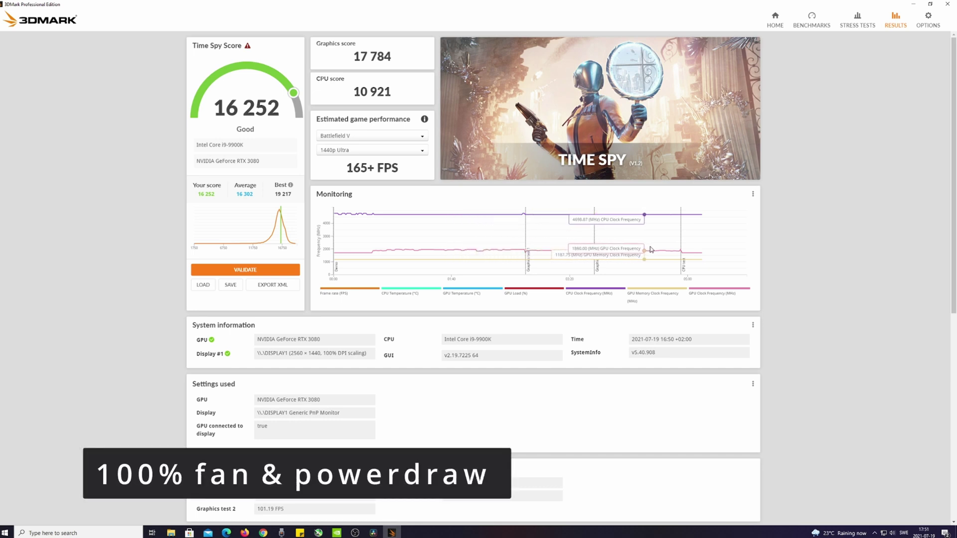
{"action": "scroll", "coordinate": [702, 263], "scroll_direction": "down", "scroll_amount": 5}
{"action": "scroll", "coordinate": [701, 262], "scroll_direction": "down", "scroll_amount": 5}
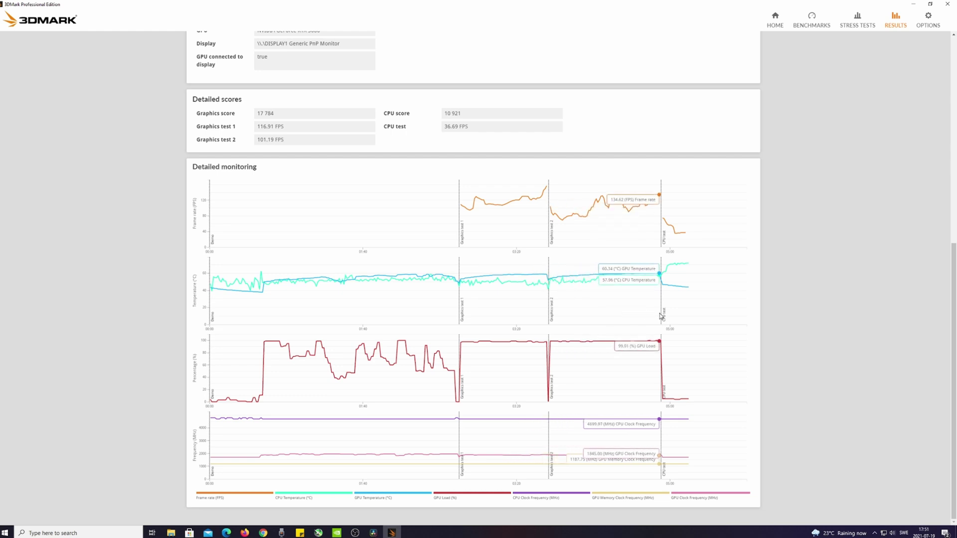
{"action": "scroll", "coordinate": [325, 183], "scroll_direction": "up", "scroll_amount": 5}
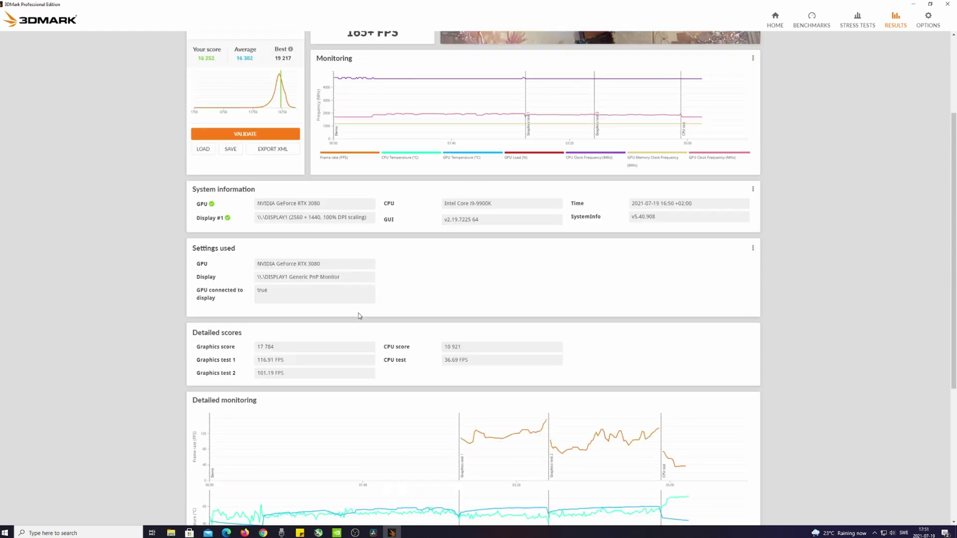
{"action": "scroll", "coordinate": [325, 184], "scroll_direction": "up", "scroll_amount": 5}
- Load the saved RTX 3080 Time Spy result scoring 16,488
{"action": "left_click", "coordinate": [203, 284]}
{"action": "left_click", "coordinate": [381, 266]}
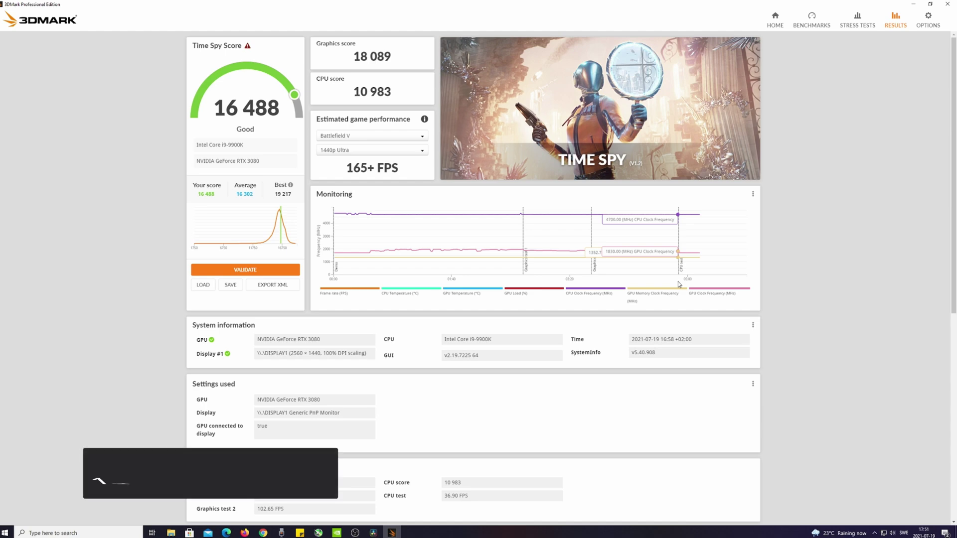
{"action": "scroll", "coordinate": [577, 358], "scroll_direction": "down", "scroll_amount": 5}
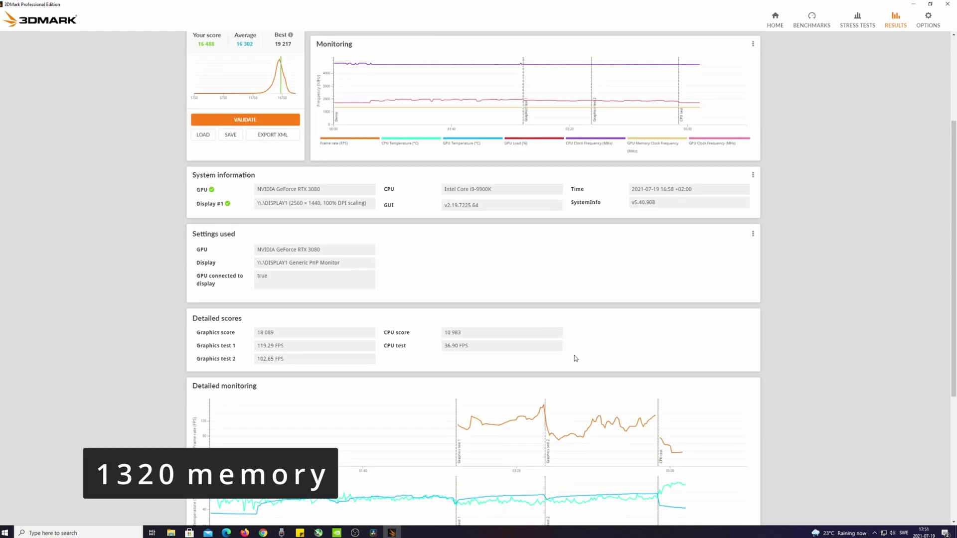
{"action": "scroll", "coordinate": [576, 358], "scroll_direction": "down", "scroll_amount": 5}
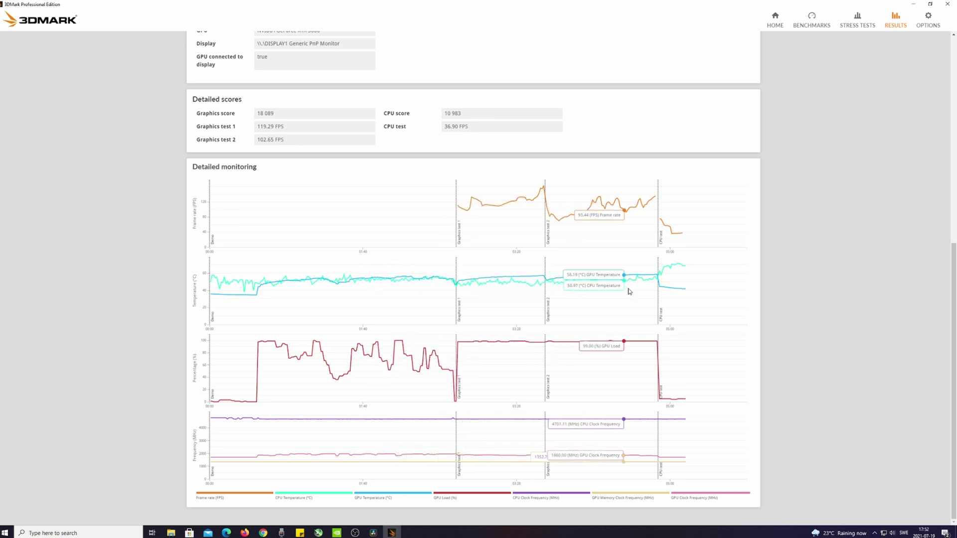
{"action": "scroll", "coordinate": [745, 340], "scroll_direction": "up", "scroll_amount": 1}
{"action": "scroll", "coordinate": [745, 340], "scroll_direction": "up", "scroll_amount": 5}
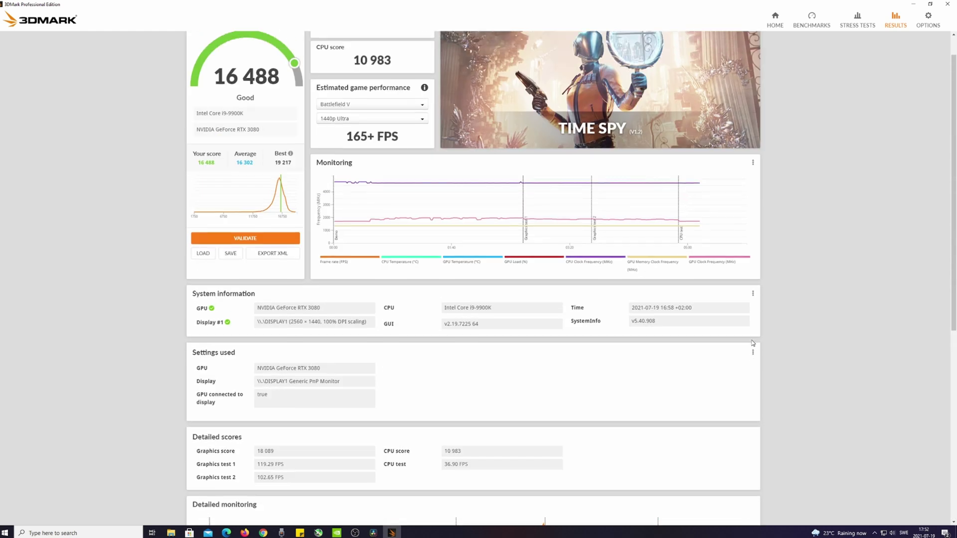
{"action": "scroll", "coordinate": [737, 312], "scroll_direction": "up", "scroll_amount": 2}
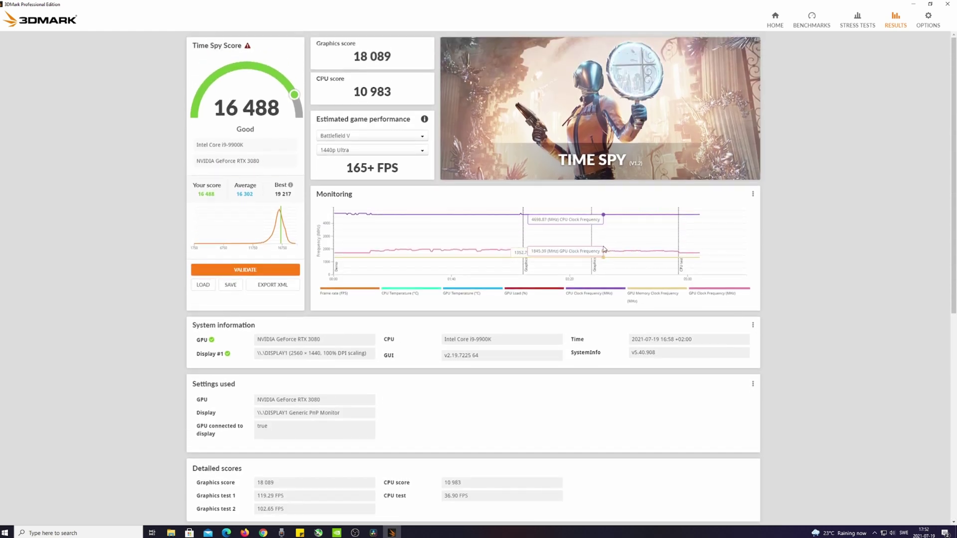
- Load the 16,252 result, then the 210core 1320mem result
{"action": "left_click", "coordinate": [202, 285]}
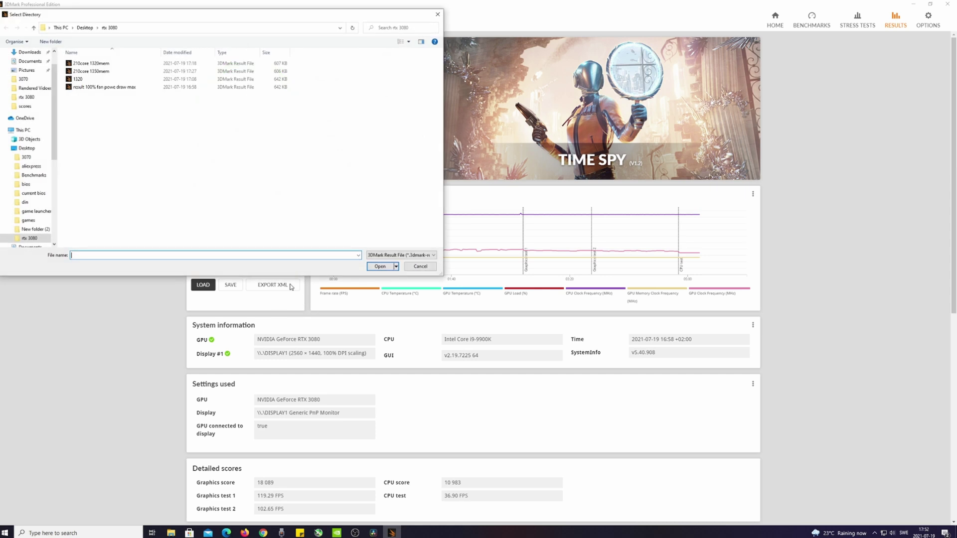
{"action": "double_click", "coordinate": [95, 87]}
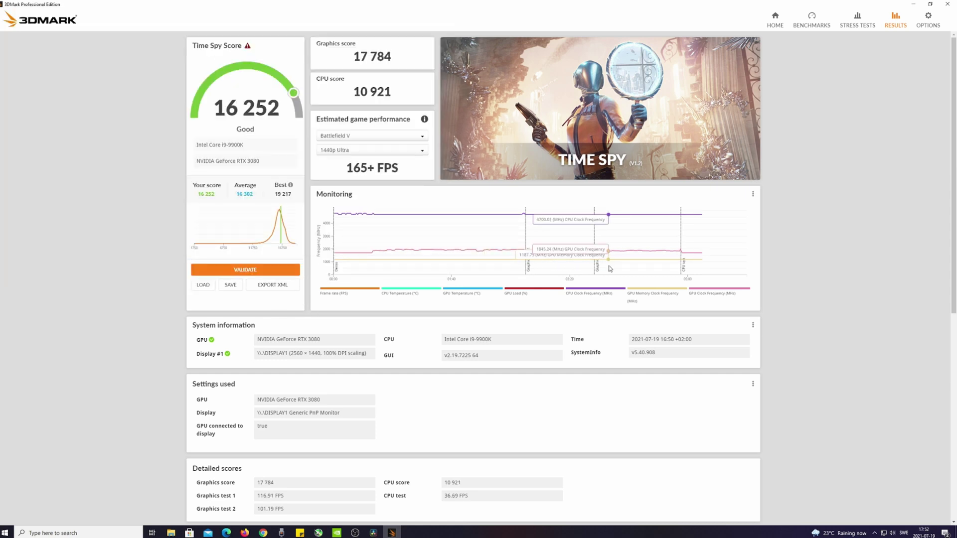
{"action": "left_click", "coordinate": [203, 285]}
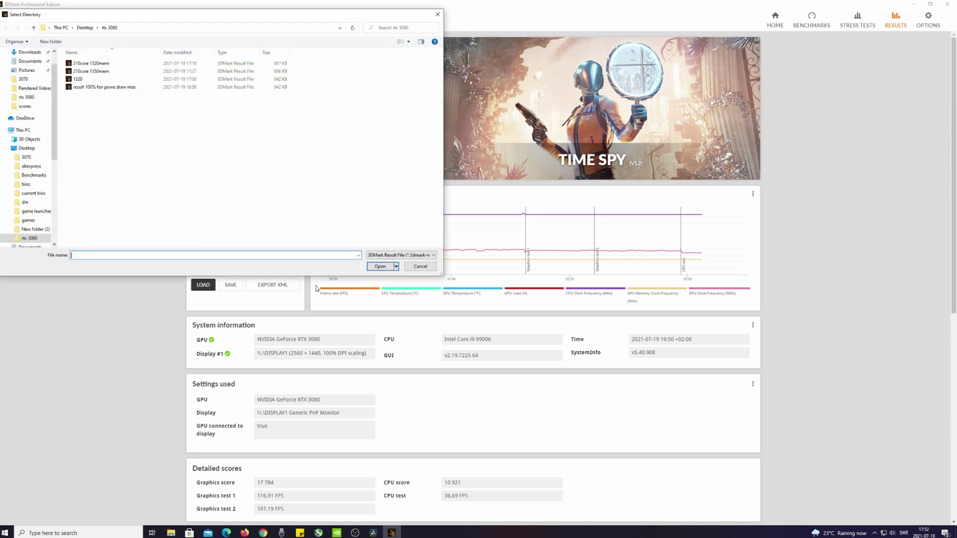
{"action": "double_click", "coordinate": [91, 64]}
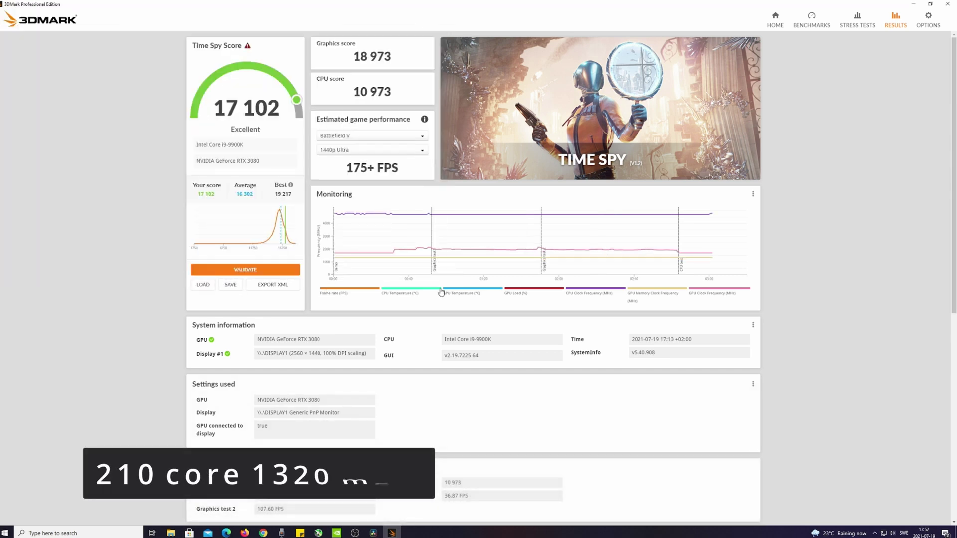
{"action": "scroll", "coordinate": [441, 293], "scroll_direction": "down", "scroll_amount": 3}
{"action": "scroll", "coordinate": [442, 293], "scroll_direction": "down", "scroll_amount": 2}
{"action": "scroll", "coordinate": [442, 294], "scroll_direction": "down", "scroll_amount": 2}
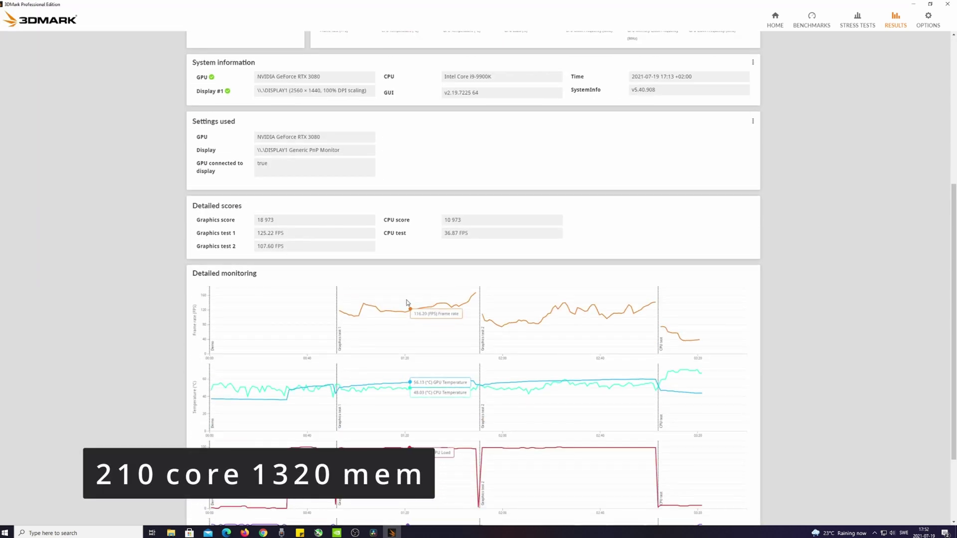
{"action": "scroll", "coordinate": [406, 307], "scroll_direction": "down", "scroll_amount": 2}
{"action": "scroll", "coordinate": [405, 306], "scroll_direction": "down", "scroll_amount": 2}
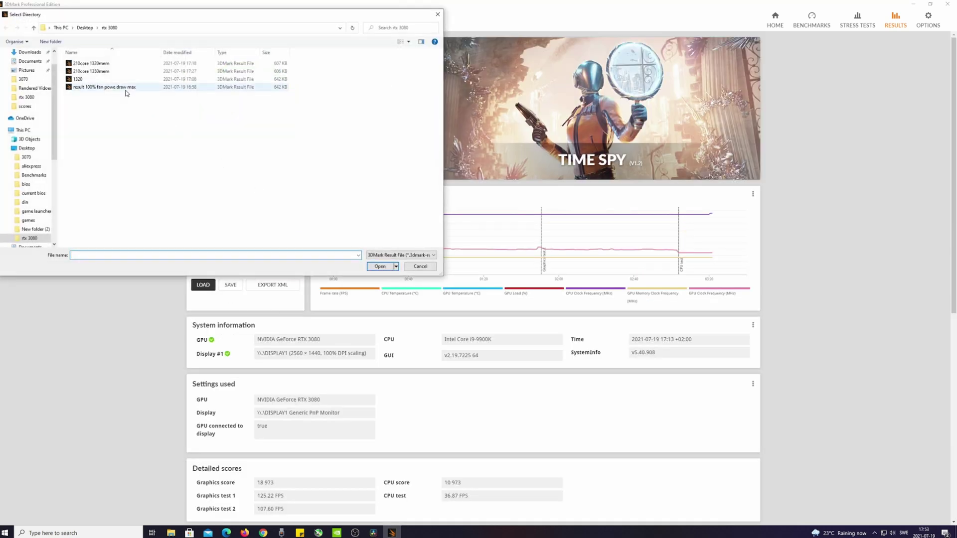
- Load the 210core 1350mem result; estimate FPS for GTA V, Fortnite and Red Dead Redemption 2
{"action": "double_click", "coordinate": [90, 70]}
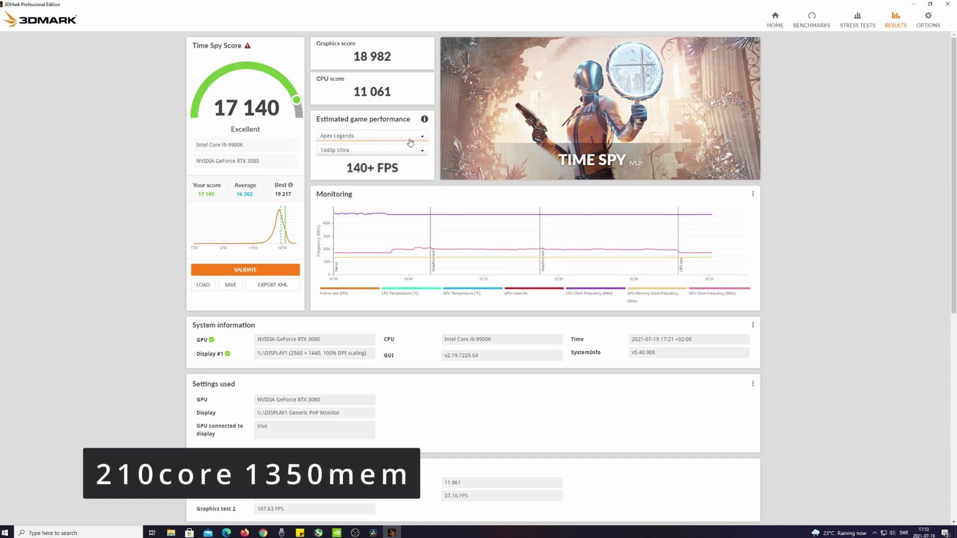
{"action": "left_click", "coordinate": [410, 137]}
{"action": "left_click", "coordinate": [351, 180]}
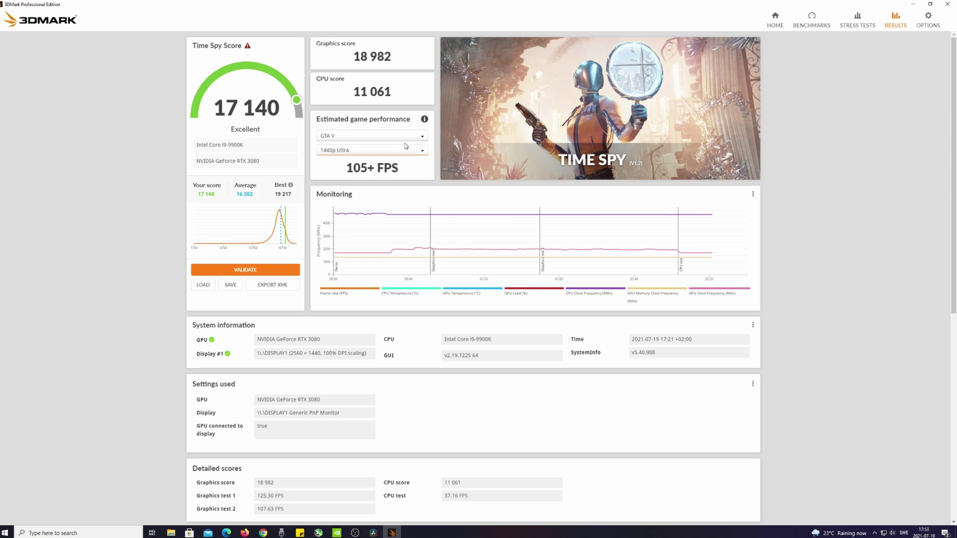
{"action": "left_click", "coordinate": [405, 137]}
{"action": "left_click", "coordinate": [344, 165]}
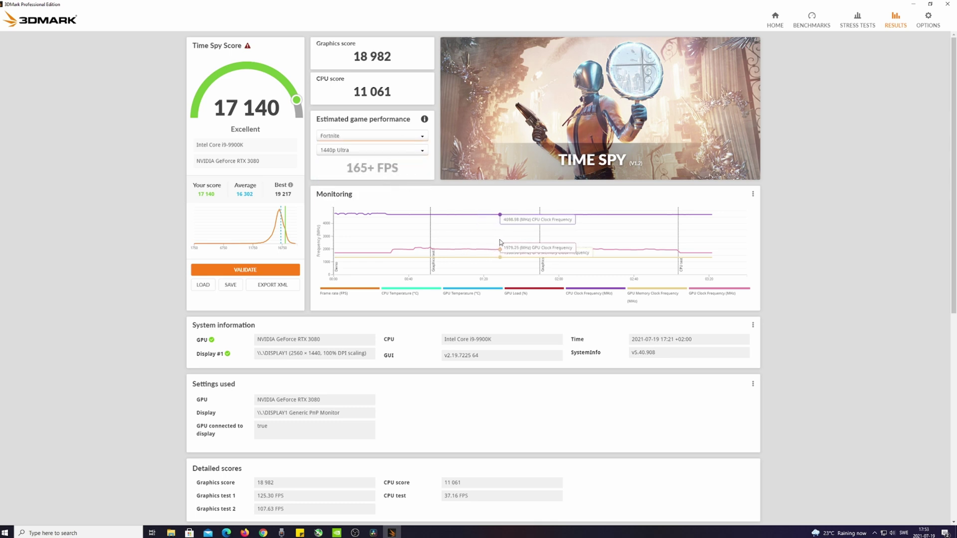
{"action": "left_click", "coordinate": [413, 136]}
{"action": "left_click", "coordinate": [359, 188]}
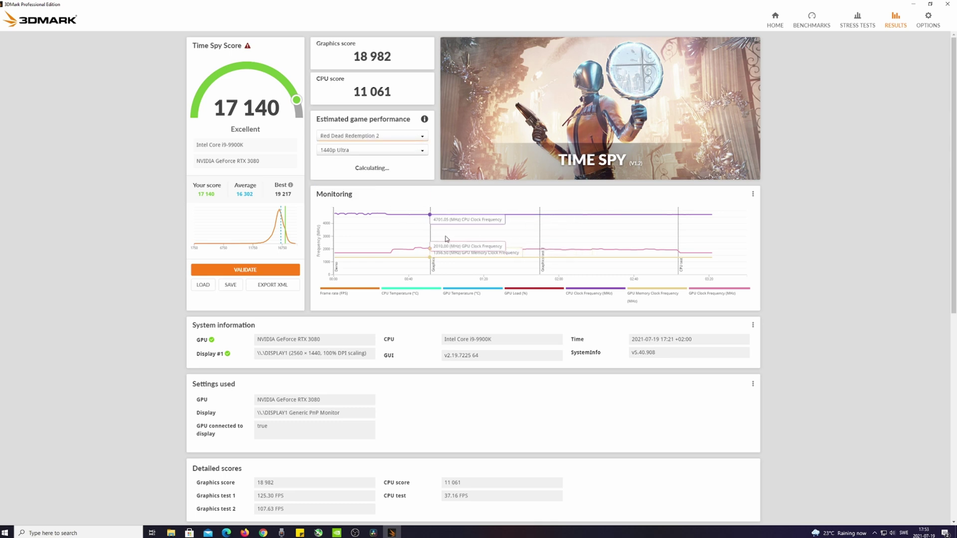
{"action": "scroll", "coordinate": [479, 295], "scroll_direction": "down", "scroll_amount": 3}
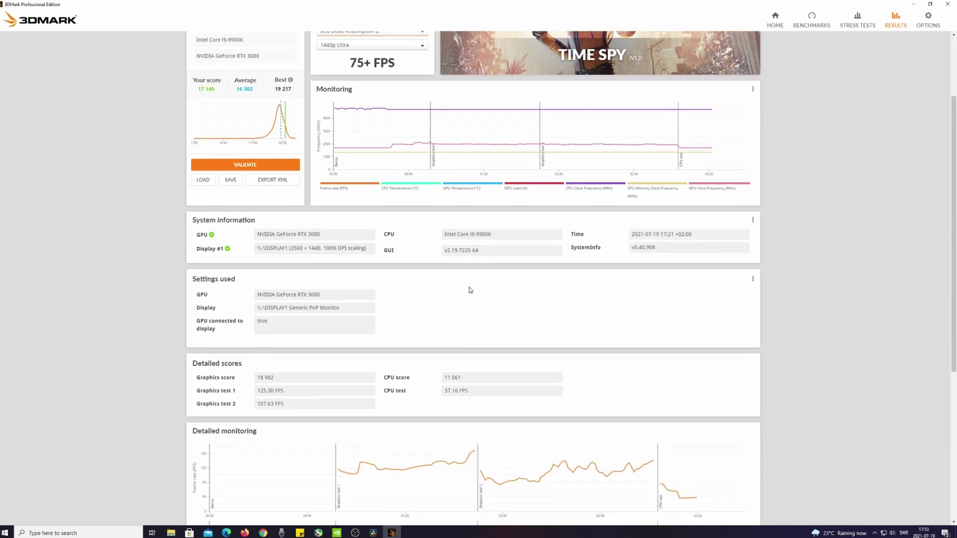
{"action": "scroll", "coordinate": [471, 292], "scroll_direction": "down", "scroll_amount": 3}
{"action": "scroll", "coordinate": [389, 327], "scroll_direction": "down", "scroll_amount": 2}
{"action": "scroll", "coordinate": [371, 340], "scroll_direction": "down", "scroll_amount": 1}
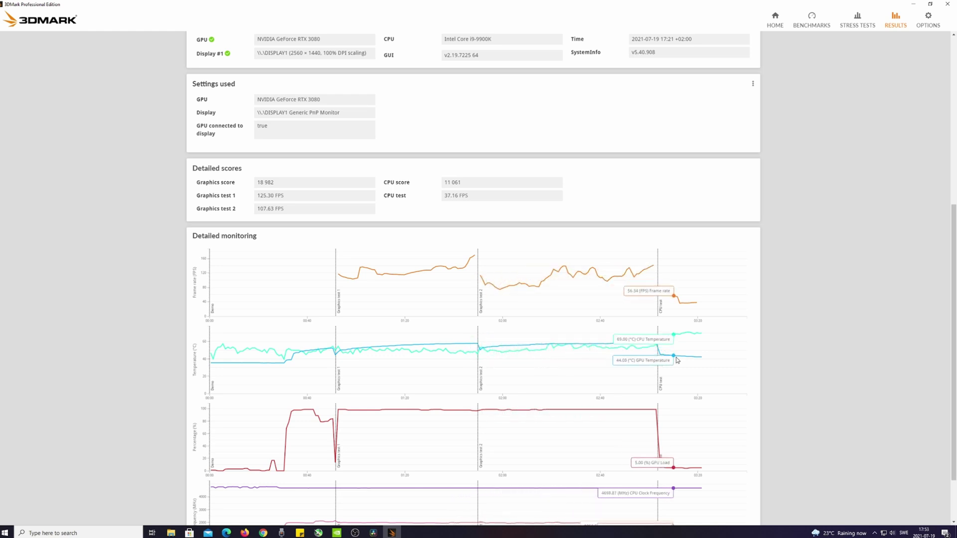
{"action": "scroll", "coordinate": [702, 360], "scroll_direction": "down", "scroll_amount": 2}
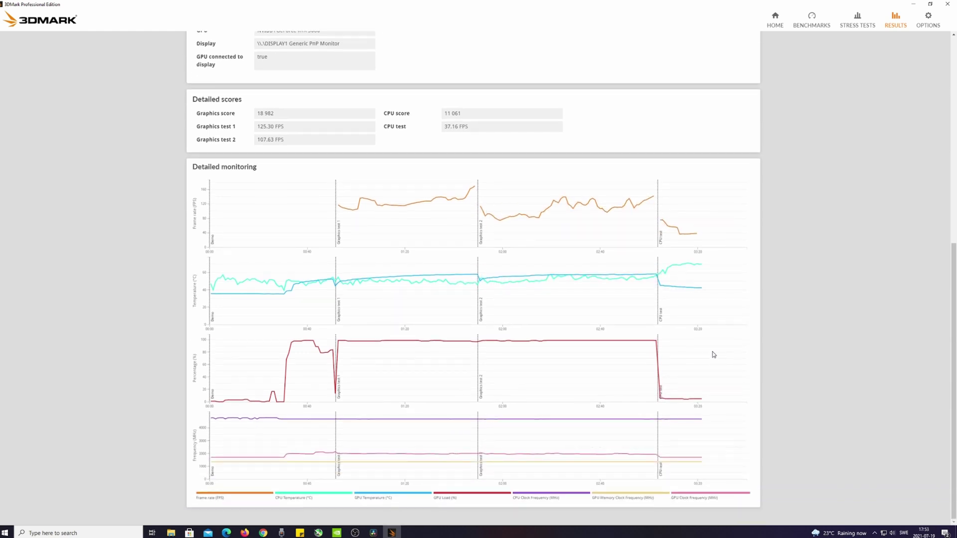
{"action": "scroll", "coordinate": [710, 339], "scroll_direction": "up", "scroll_amount": 10}
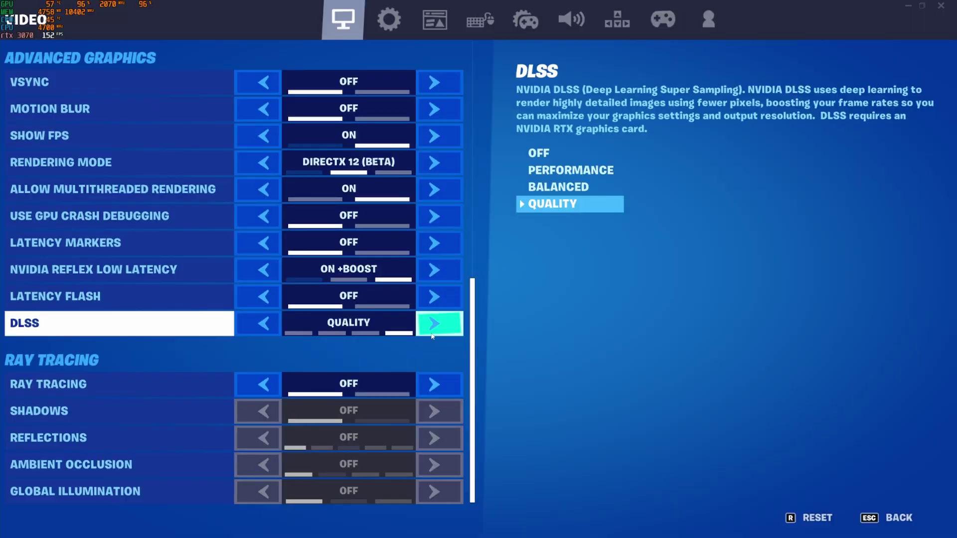
- Apply the Epic video settings with DLSS off and keep them
{"action": "left_click", "coordinate": [614, 518]}
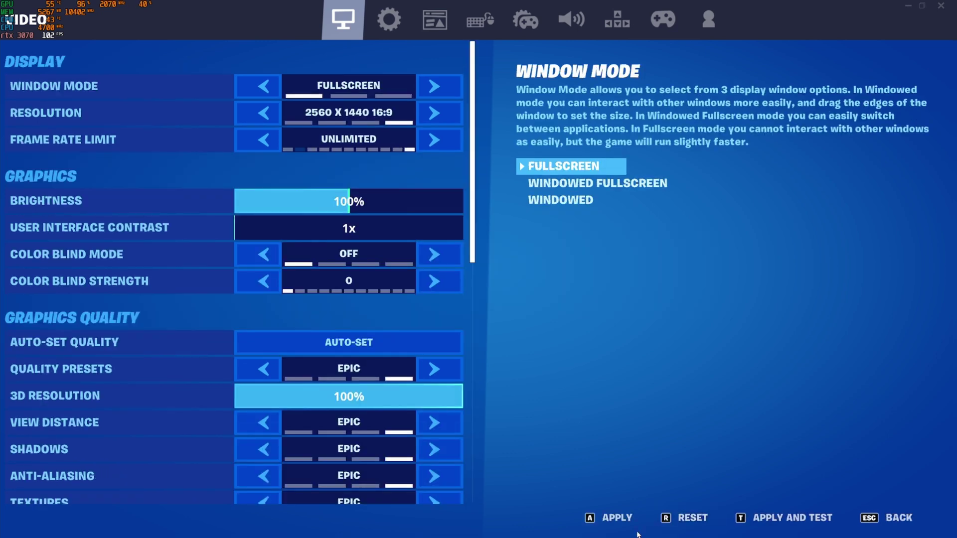
{"action": "left_click", "coordinate": [613, 519]}
{"action": "left_click", "coordinate": [411, 286]}
{"action": "scroll", "coordinate": [449, 351], "scroll_direction": "down", "scroll_amount": 5}
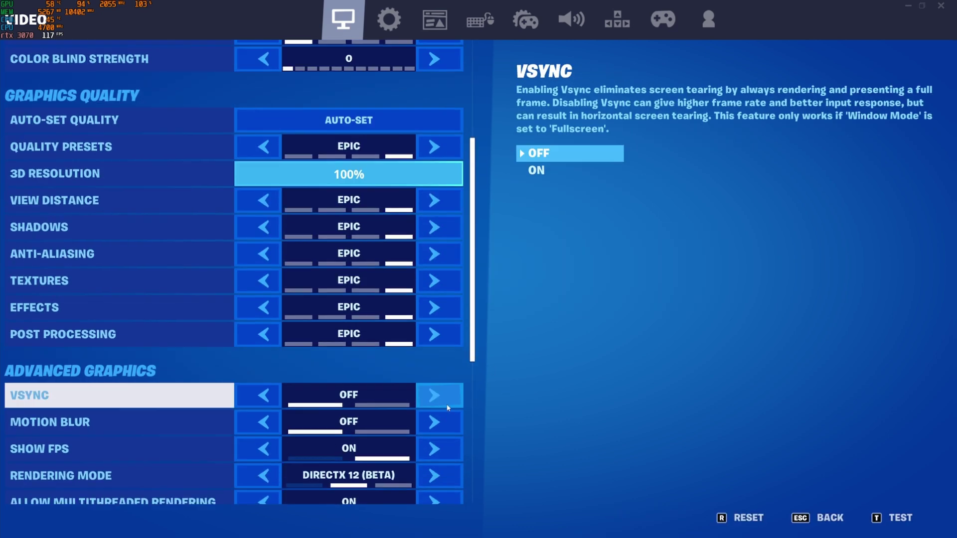
{"action": "scroll", "coordinate": [449, 402], "scroll_direction": "down", "scroll_amount": 5}
{"action": "scroll", "coordinate": [449, 401], "scroll_direction": "down", "scroll_amount": 3}
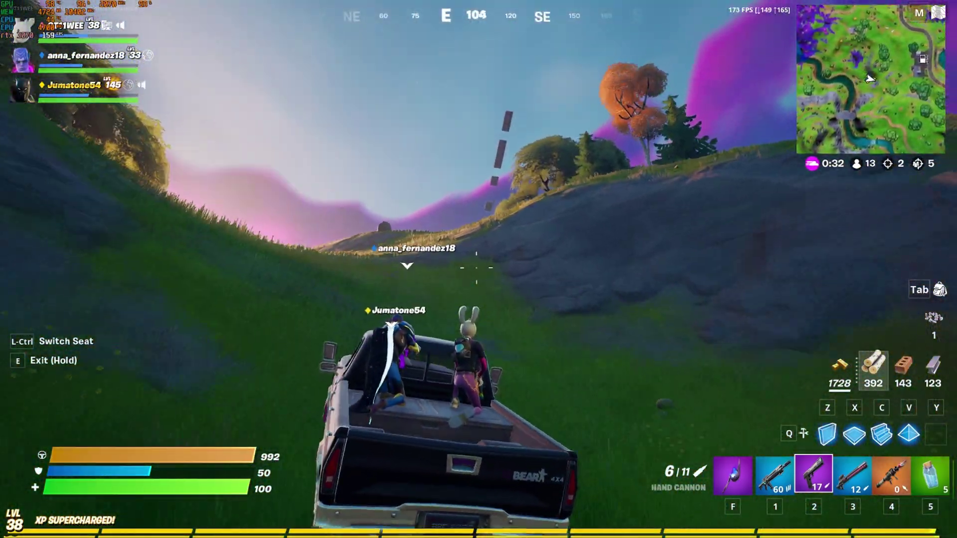
- Aim with the Rail Gun from the truck bed, then swap to the Pulse Rifle
{"action": "key", "text": "3"}
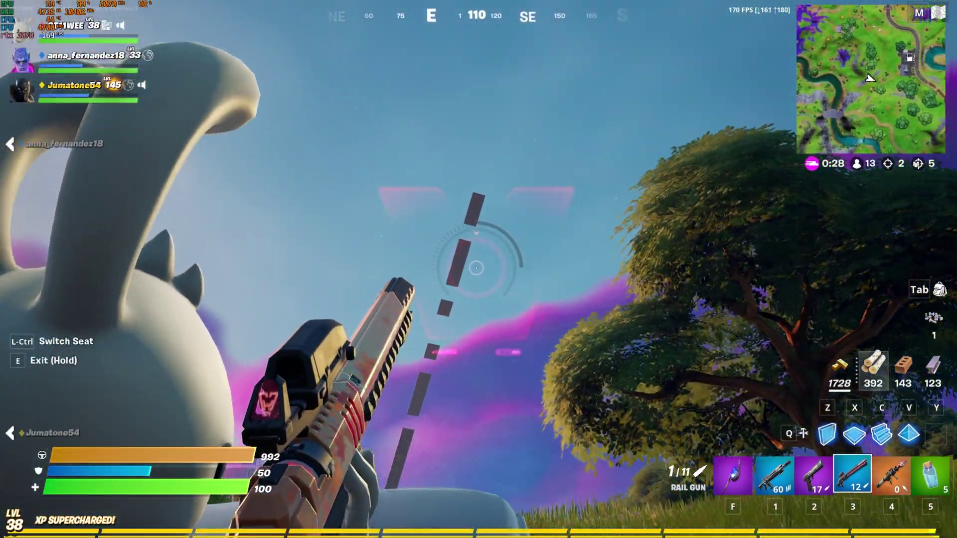
{"action": "key", "text": "1"}
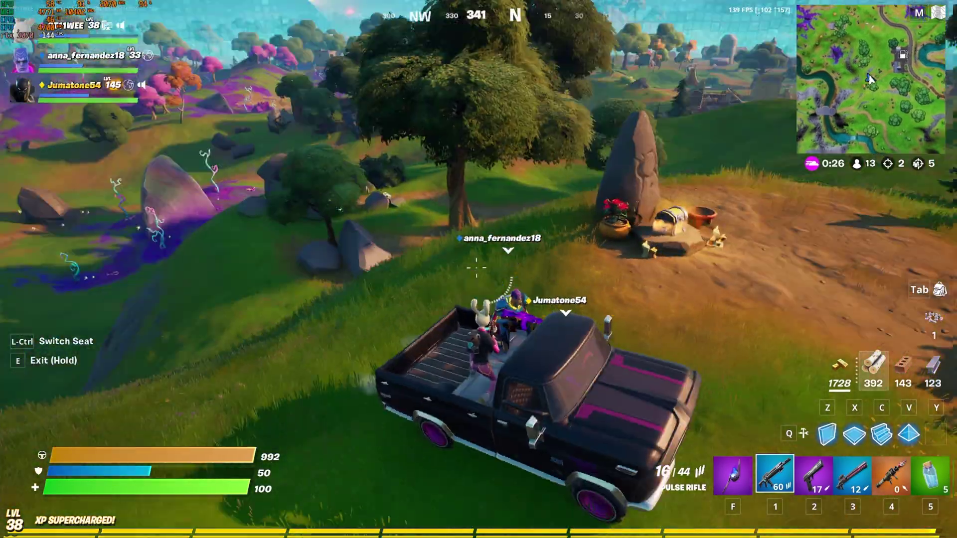